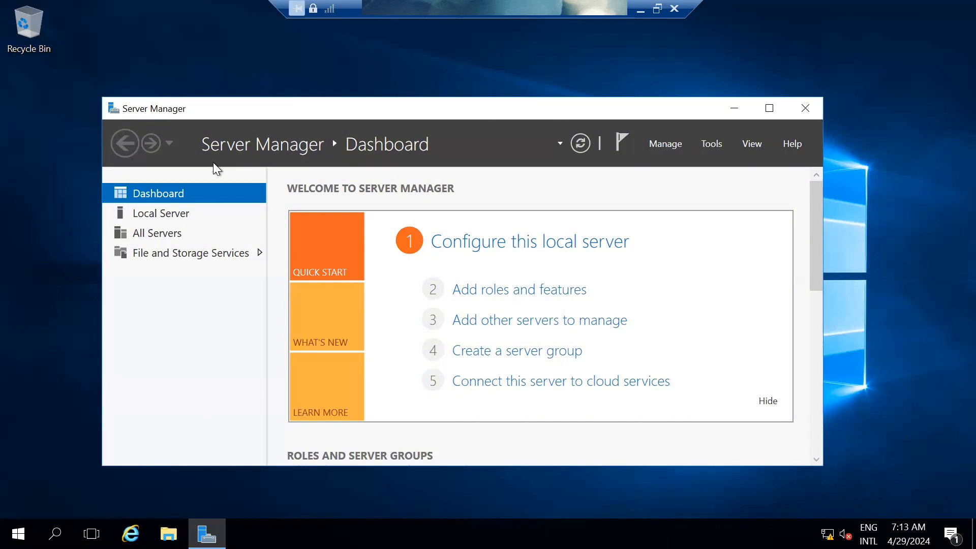
# Launch Add Roles and Features as a role-based install targeting MERV-SVR-DCR1
pyautogui.click(669, 145)
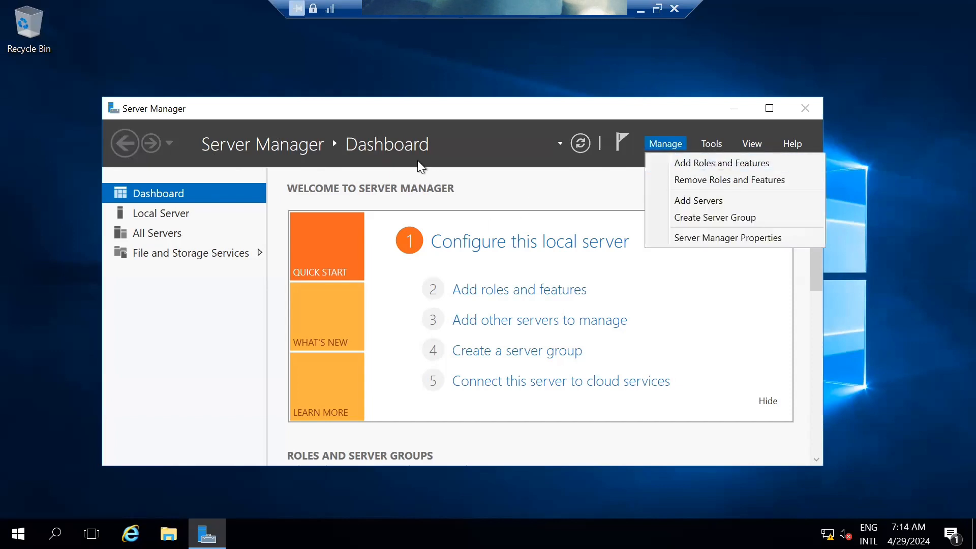
pyautogui.click(501, 267)
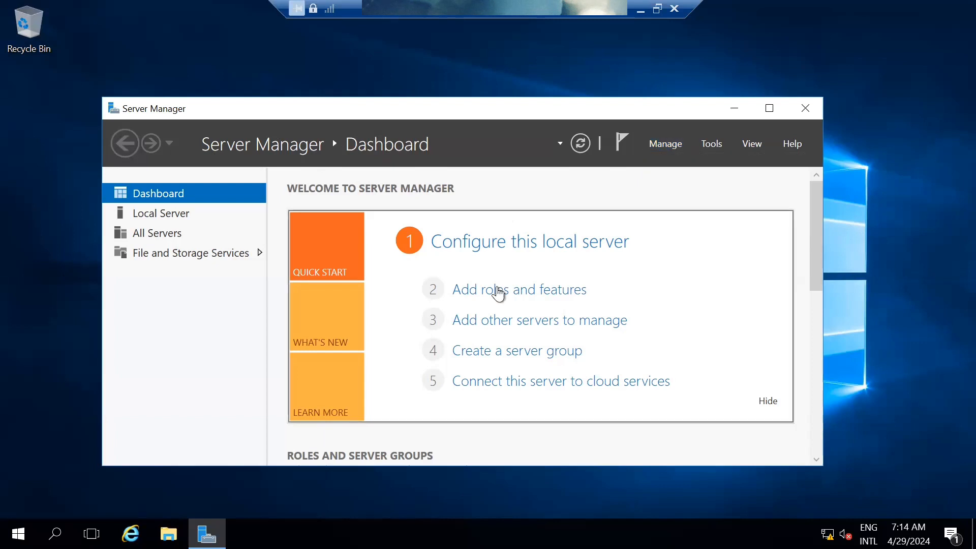
pyautogui.click(492, 295)
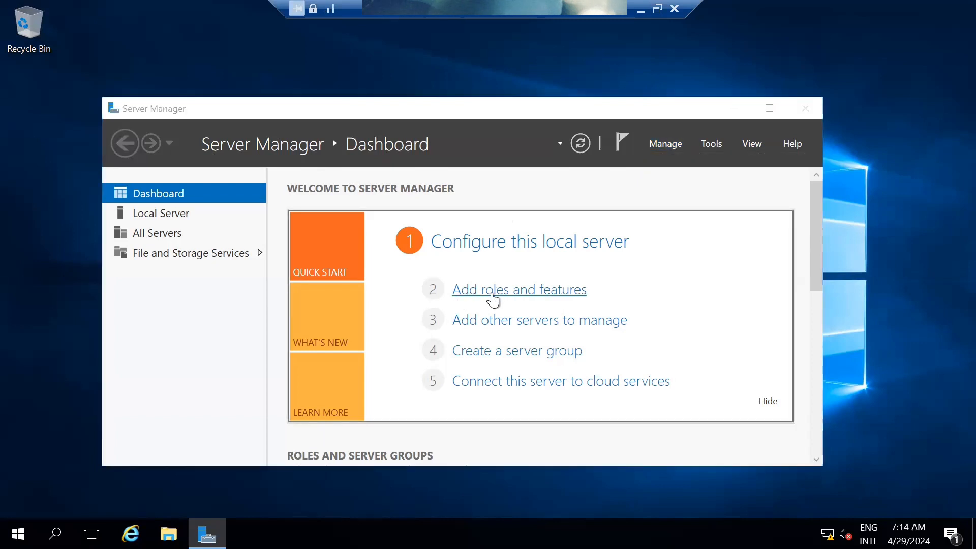
pyautogui.moveTo(456, 127); pyautogui.dragTo(477, 62)
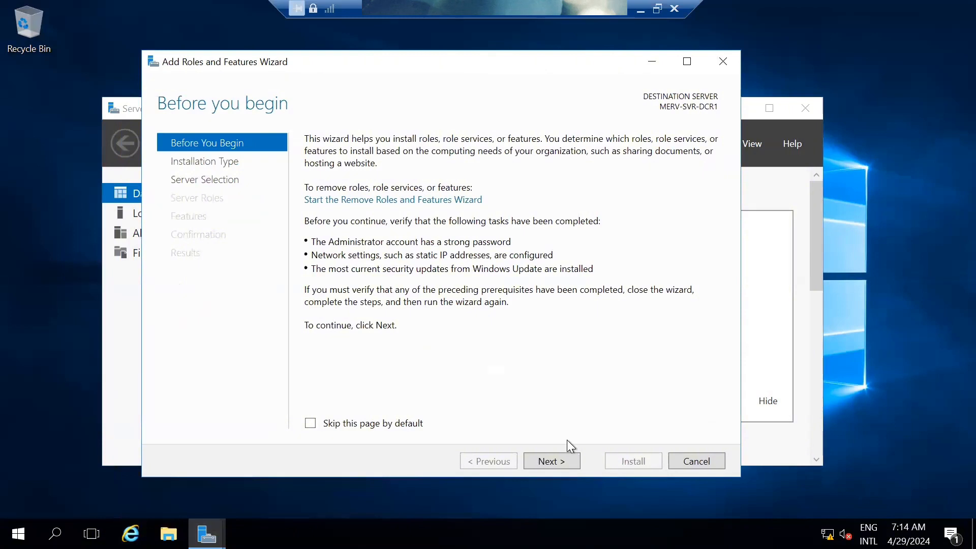
pyautogui.click(566, 459)
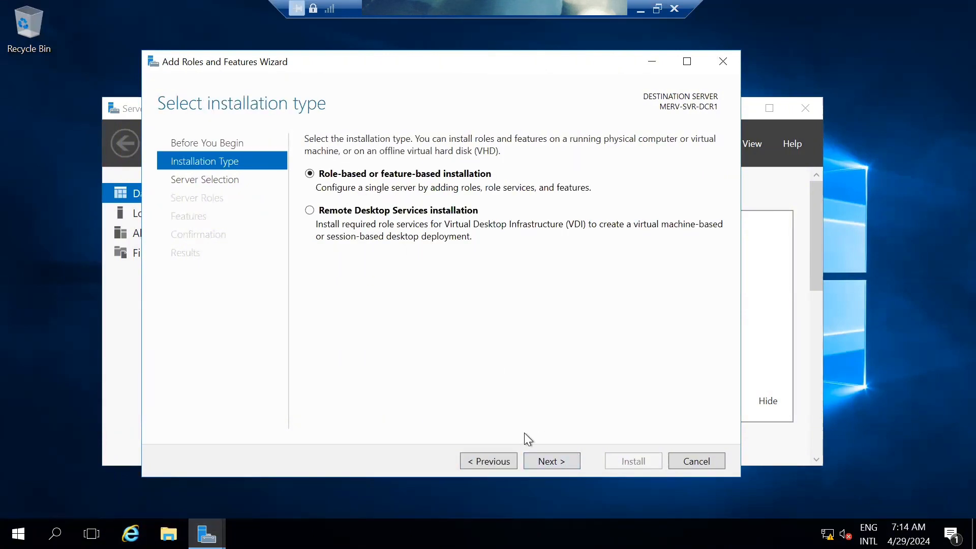
pyautogui.click(545, 461)
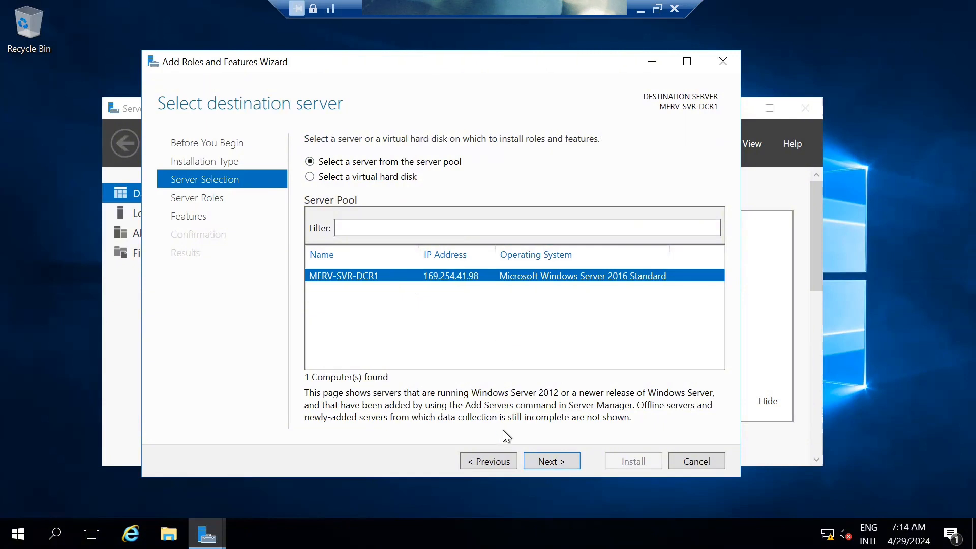
pyautogui.click(548, 461)
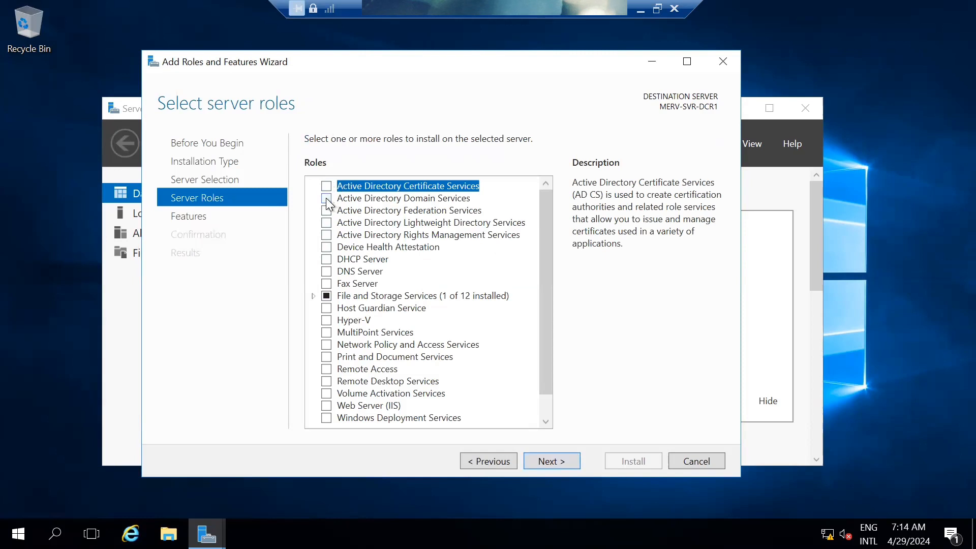
# Select Active Directory Domain Services with its required management features and advance to Confirmation
pyautogui.click(327, 198)
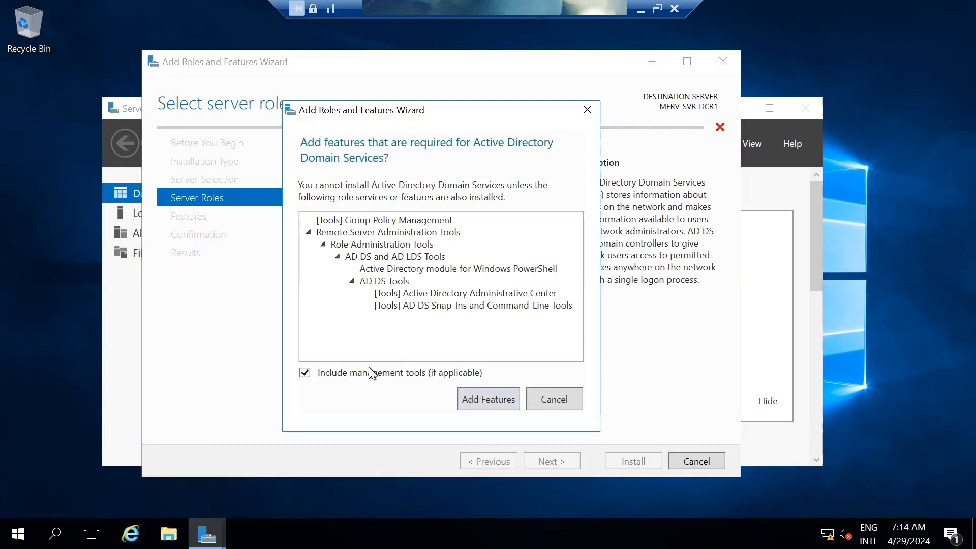
pyautogui.click(487, 405)
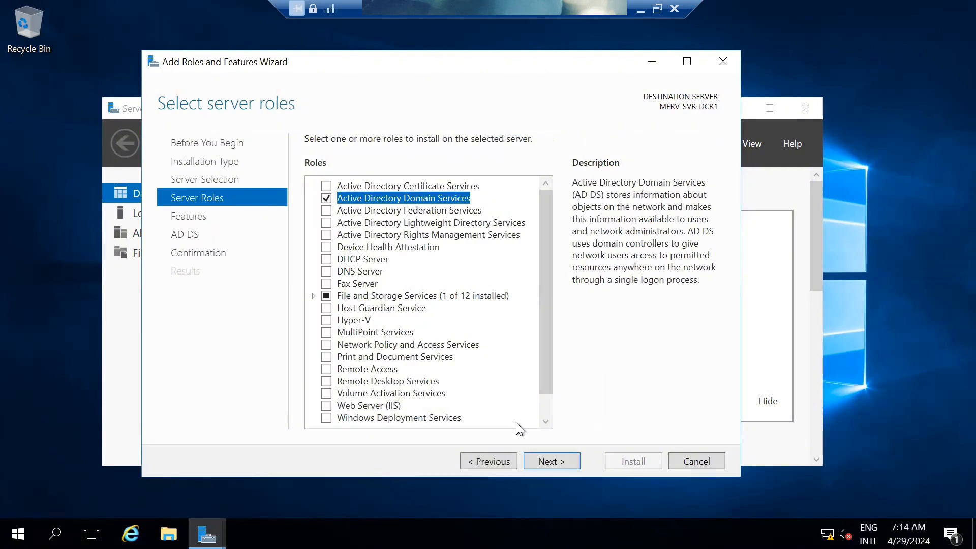
pyautogui.click(551, 462)
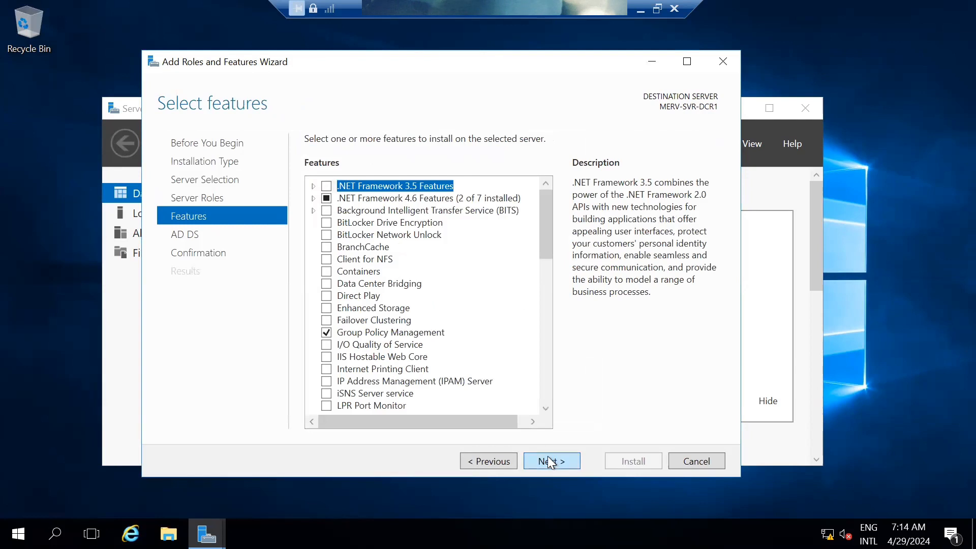
pyautogui.click(549, 462)
pyautogui.click(553, 461)
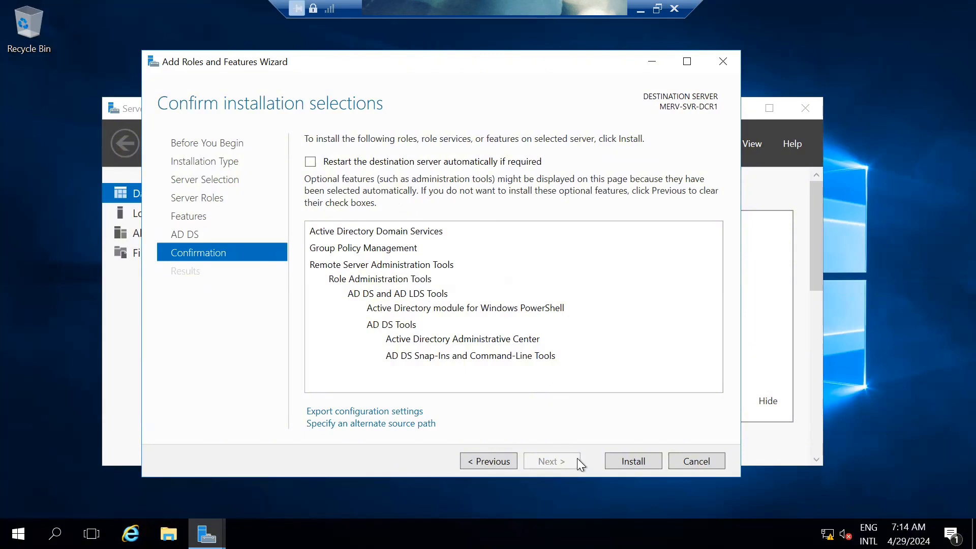
# Install AD DS on MERV-SVR-DCR1 and close the wizard once installation succeeds
pyautogui.click(626, 457)
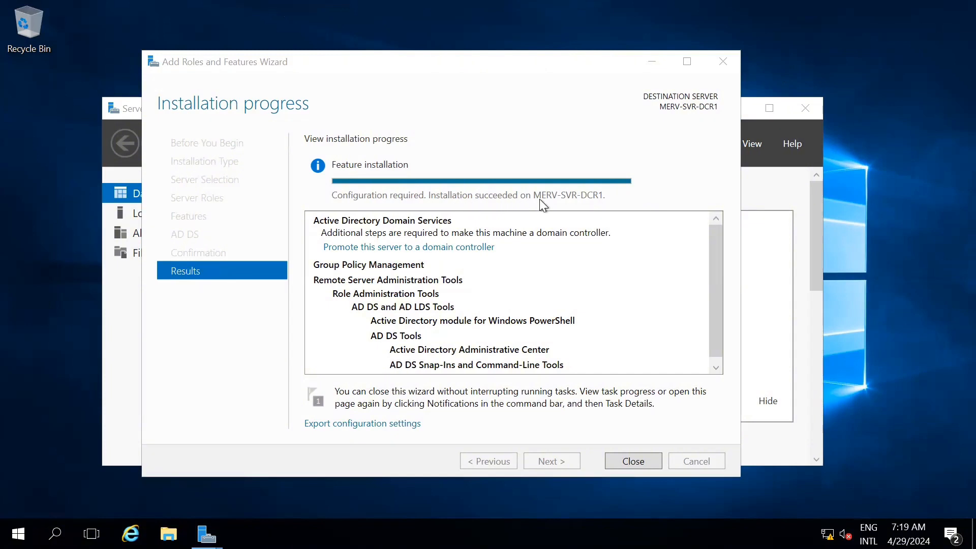
pyautogui.click(639, 462)
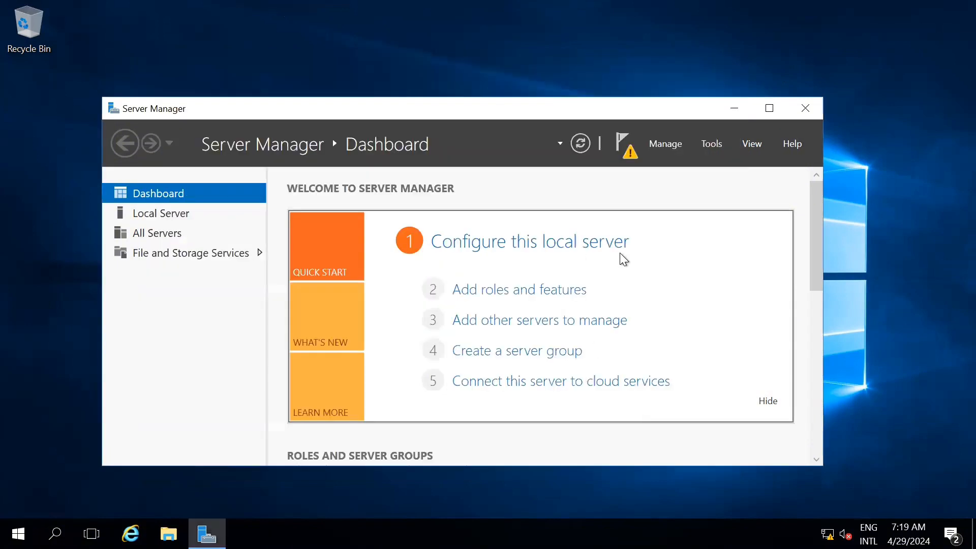
# From the notifications, choose to promote MERV-SVR-DCR1 to a domain controller
pyautogui.click(626, 153)
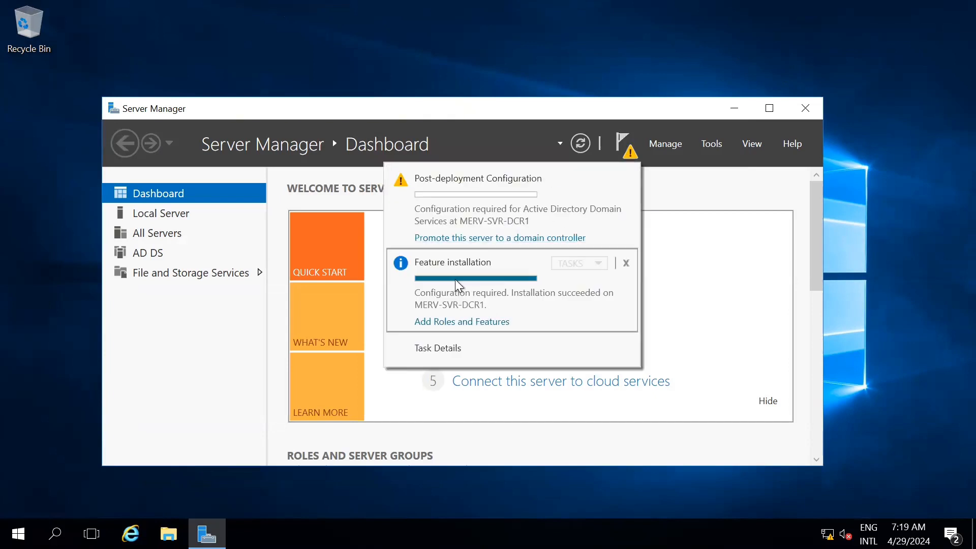
pyautogui.click(480, 238)
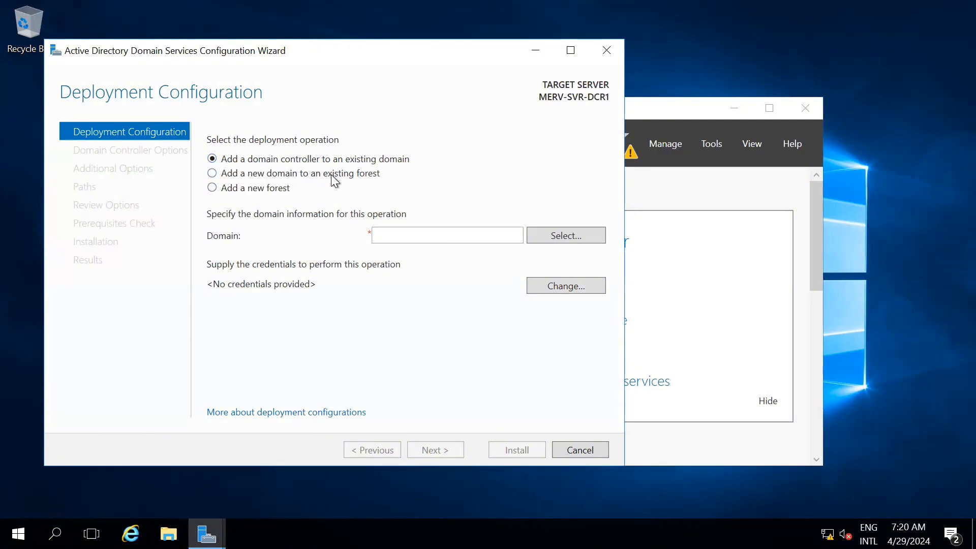
# Choose Add a new forest with root domain name mervtec.local
pyautogui.click(213, 188)
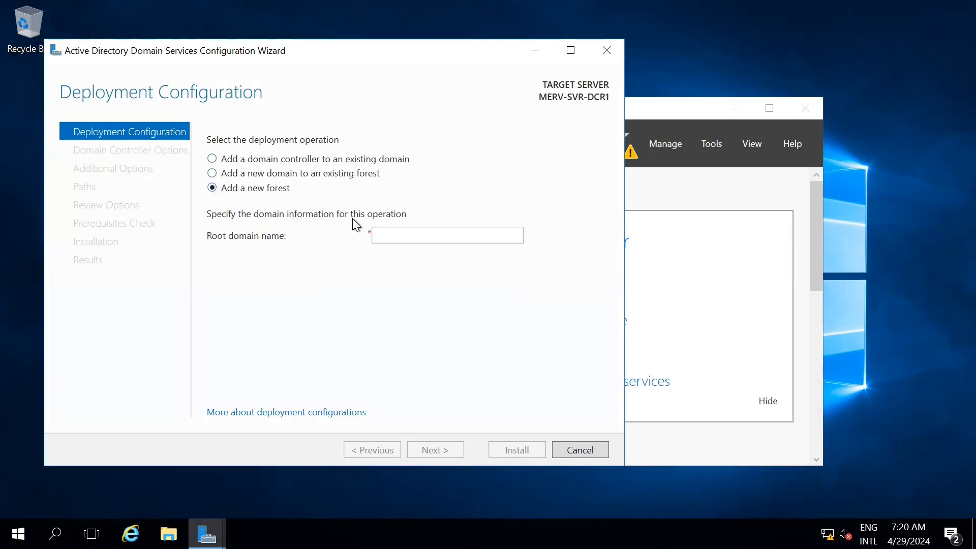
pyautogui.click(403, 233)
pyautogui.write('mervy')
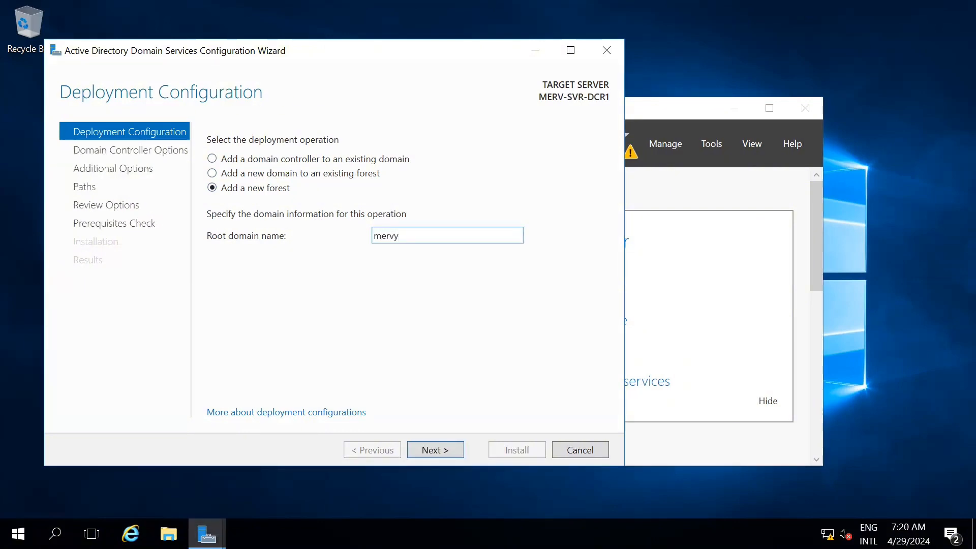
pyautogui.press('BackSpace')
pyautogui.write('tec.local')
# Enter and confirm the DSRM password on Domain Controller Options, then advance to DNS Options
pyautogui.click(446, 449)
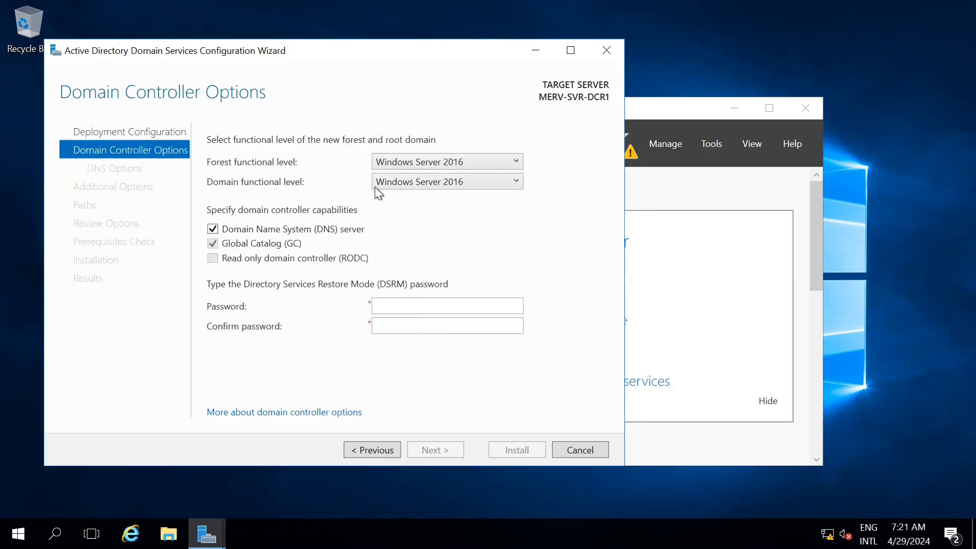
pyautogui.click(390, 304)
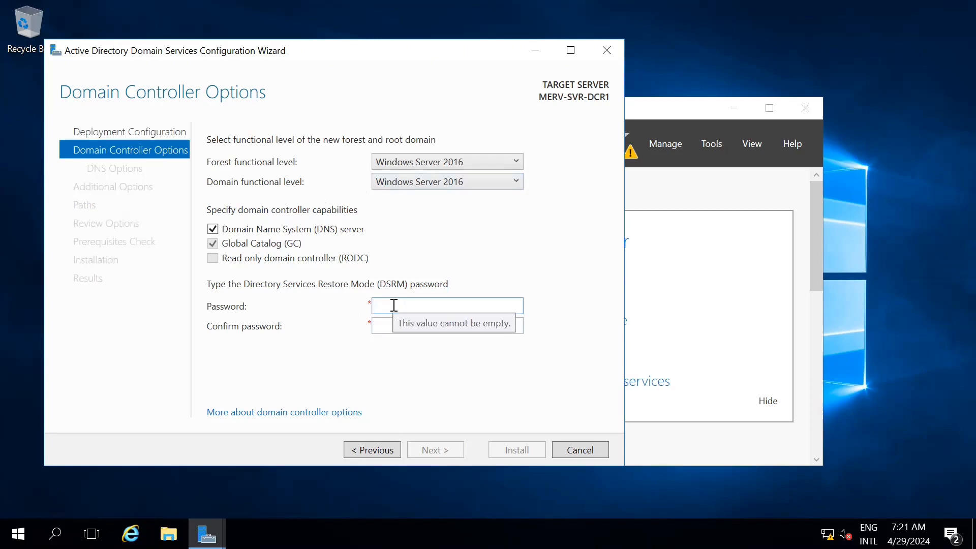
pyautogui.write('Pa')
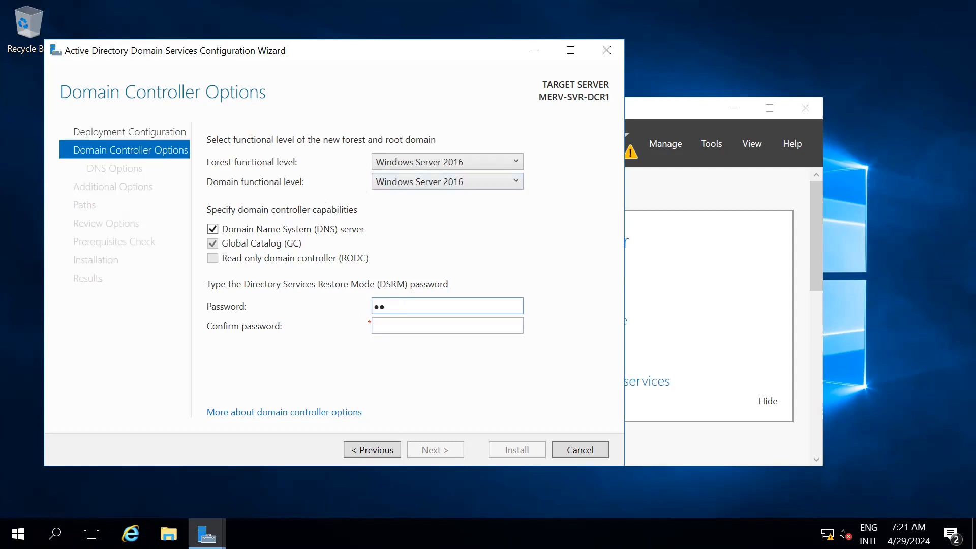
pyautogui.write('ssw0rd12')
pyautogui.press('Tab')
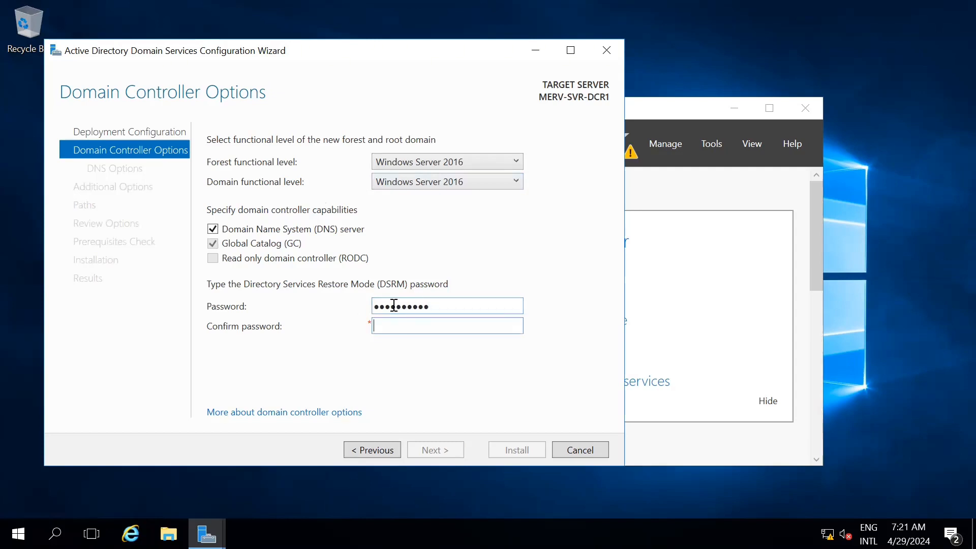
pyautogui.write('Passw0rd12')
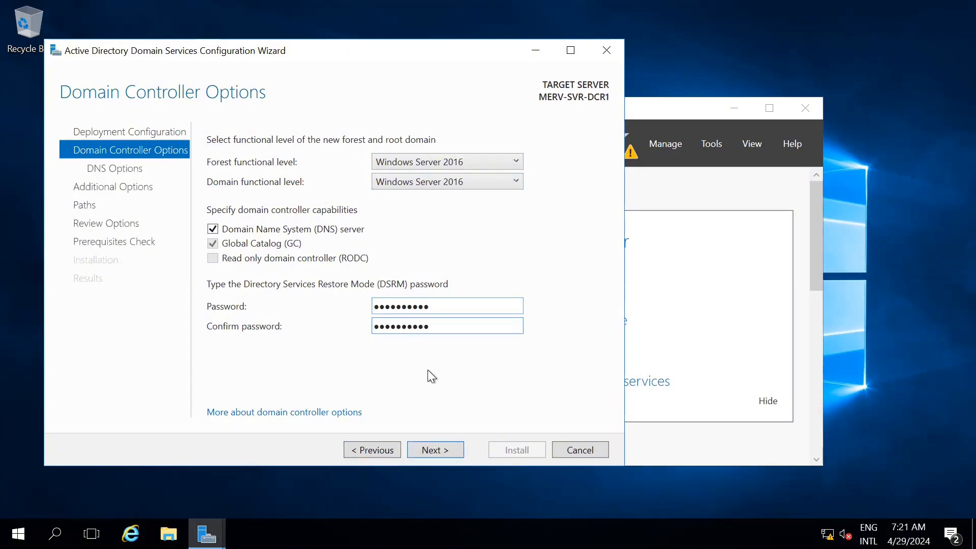
pyautogui.click(443, 448)
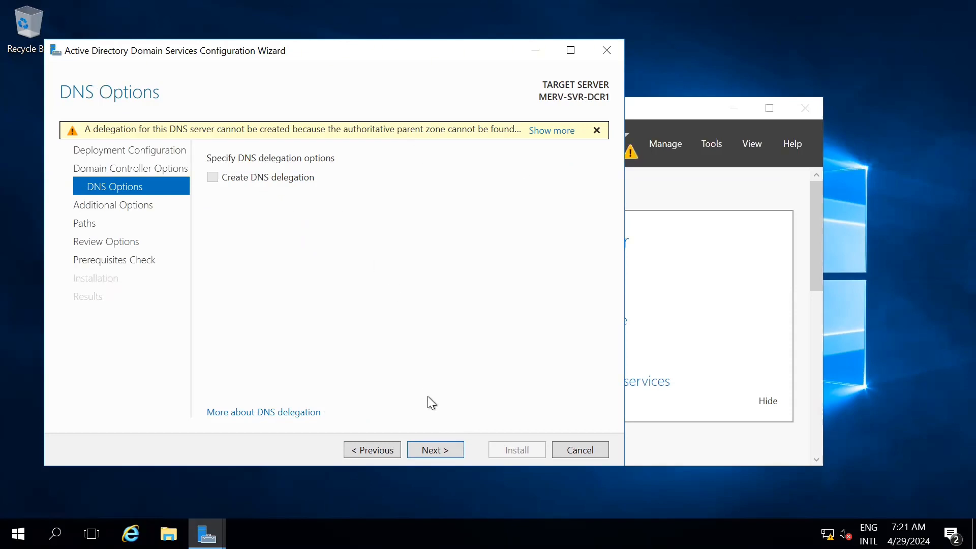
pyautogui.click(441, 449)
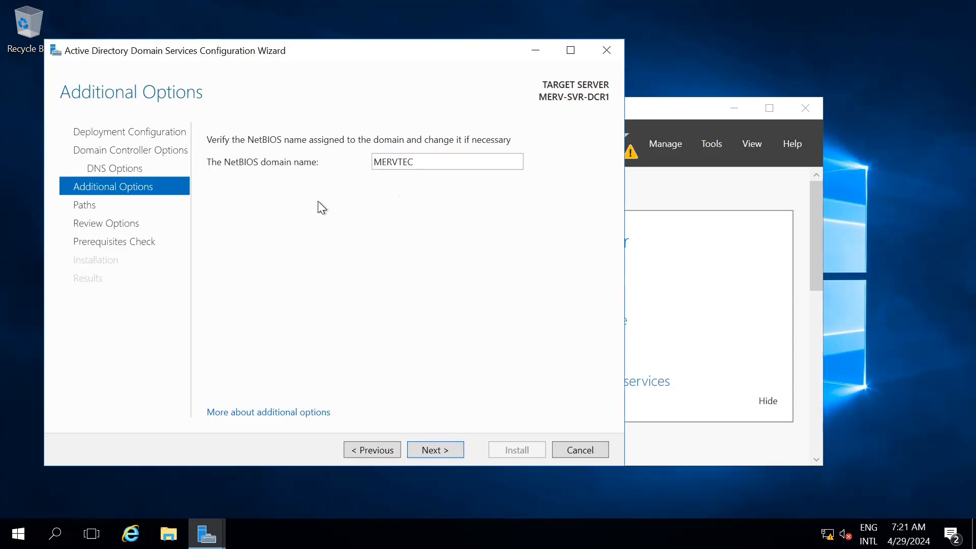
pyautogui.click(373, 447)
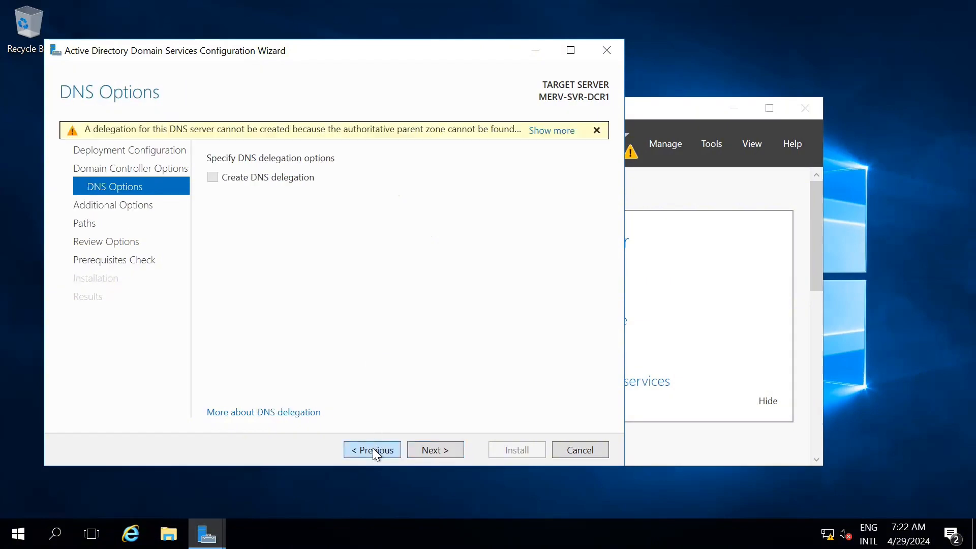
pyautogui.click(373, 447)
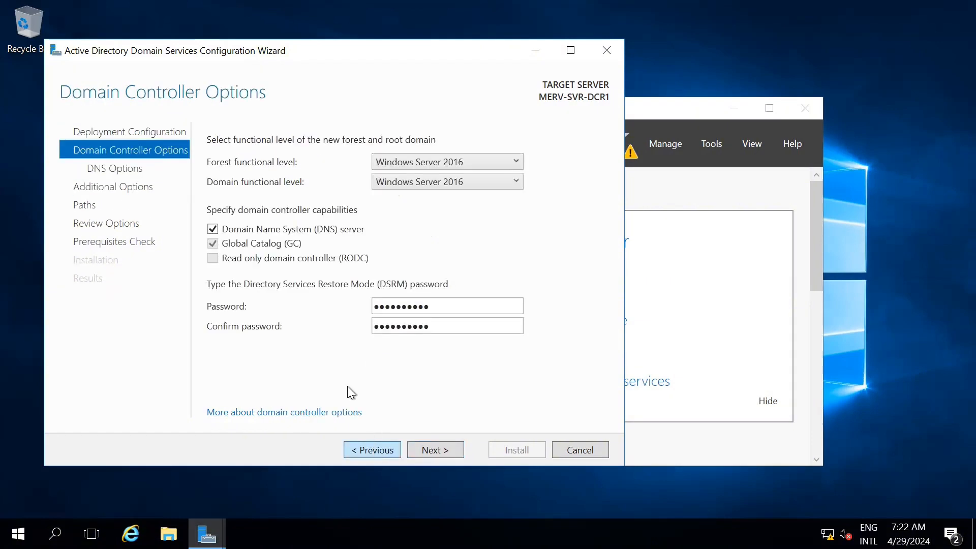
# Step through the wizard pages, keeping NetBIOS name MERVTEC, until the Paths page appears
pyautogui.click(365, 450)
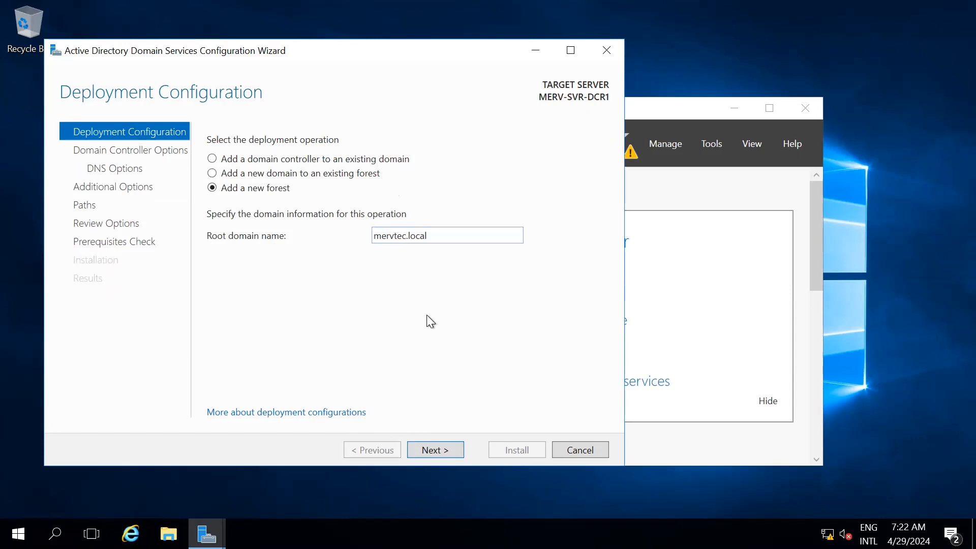
pyautogui.click(451, 453)
pyautogui.click(448, 451)
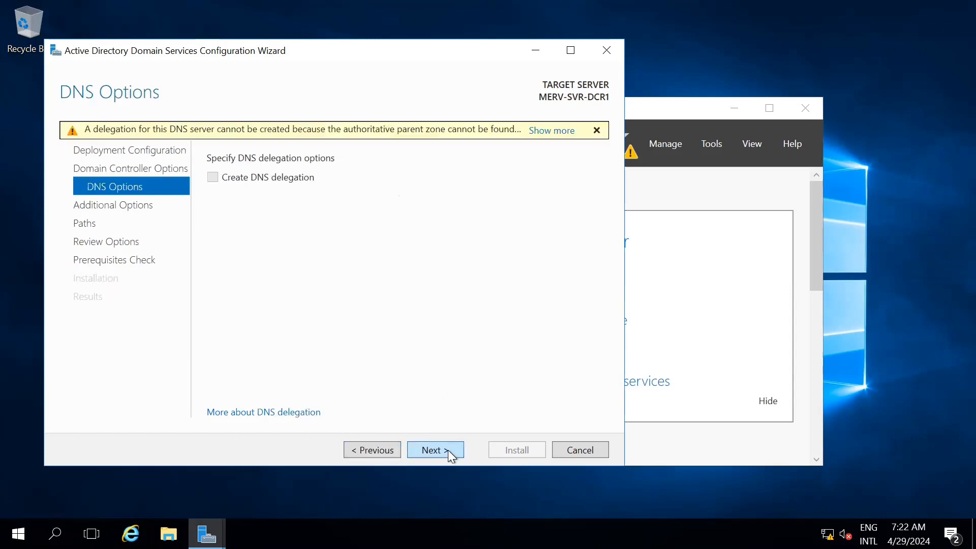
pyautogui.click(448, 450)
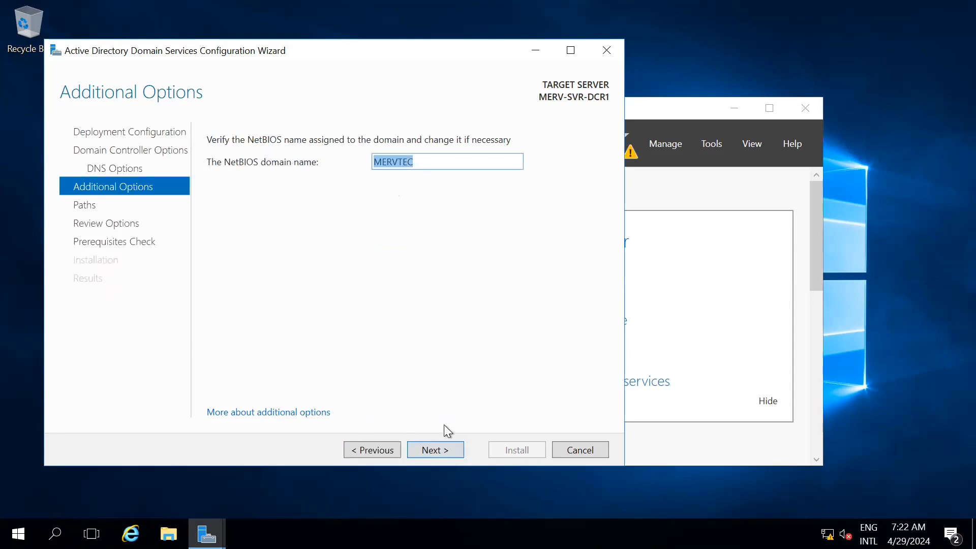
pyautogui.click(435, 450)
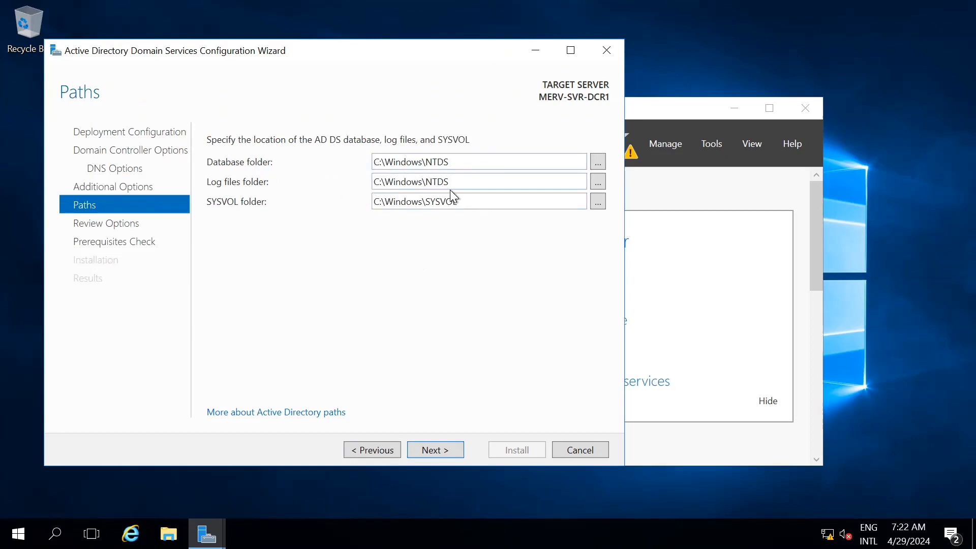
# Look over the mervtec.local Review Options, then run the prerequisites check and scroll its results
pyautogui.click(441, 450)
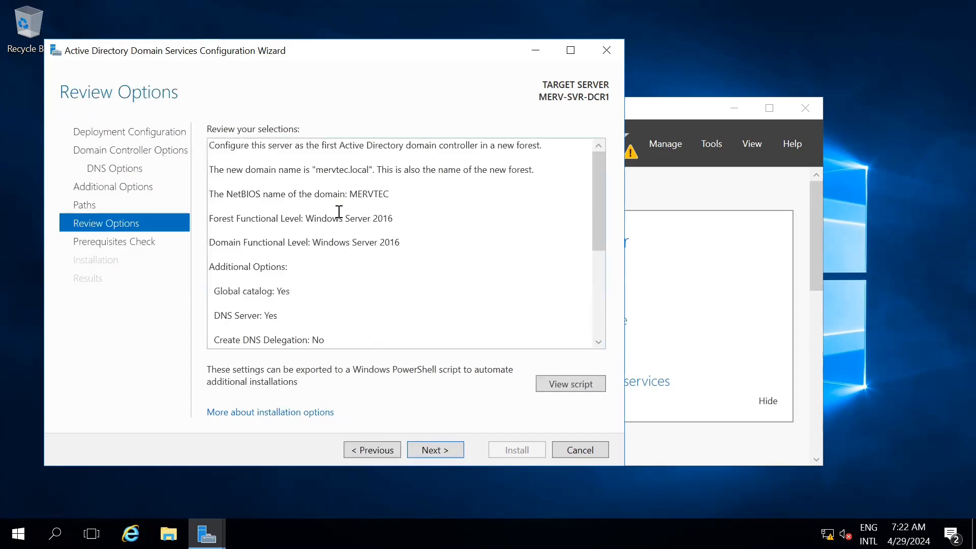
pyautogui.scroll(-3, 338, 211)
pyautogui.scroll(3, 338, 213)
pyautogui.scroll(-5, 337, 255)
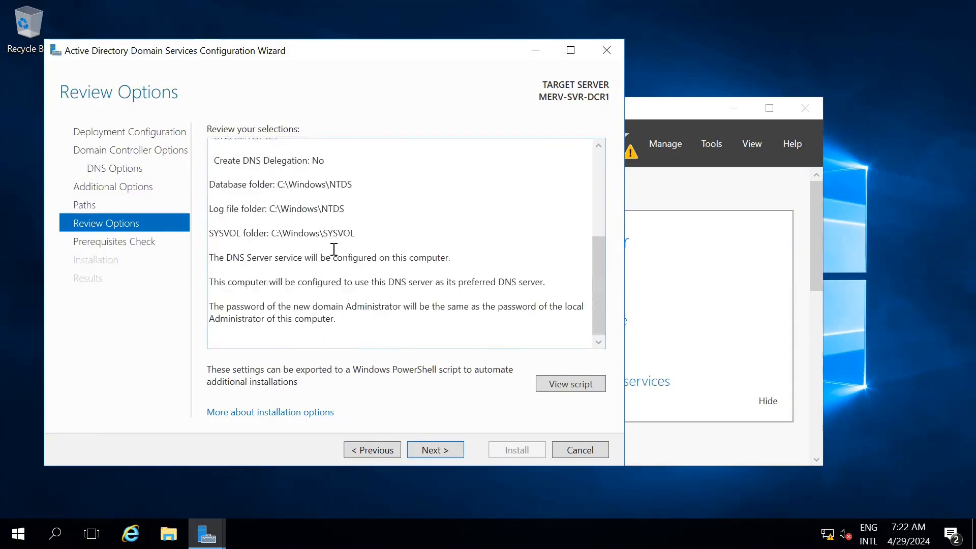
pyautogui.click(435, 444)
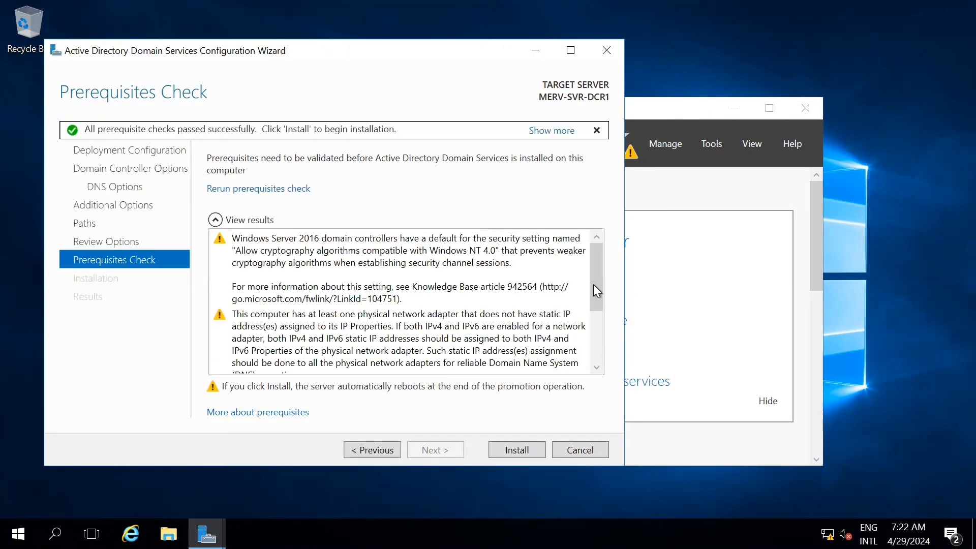
pyautogui.moveTo(596, 290); pyautogui.dragTo(594, 353)
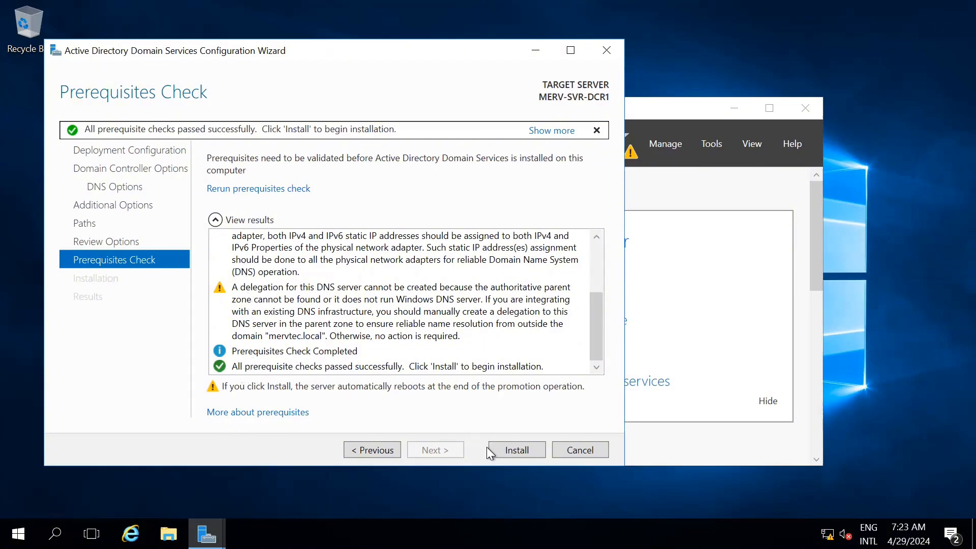
# Install the domain controller promotion and let the server reboot
pyautogui.click(512, 450)
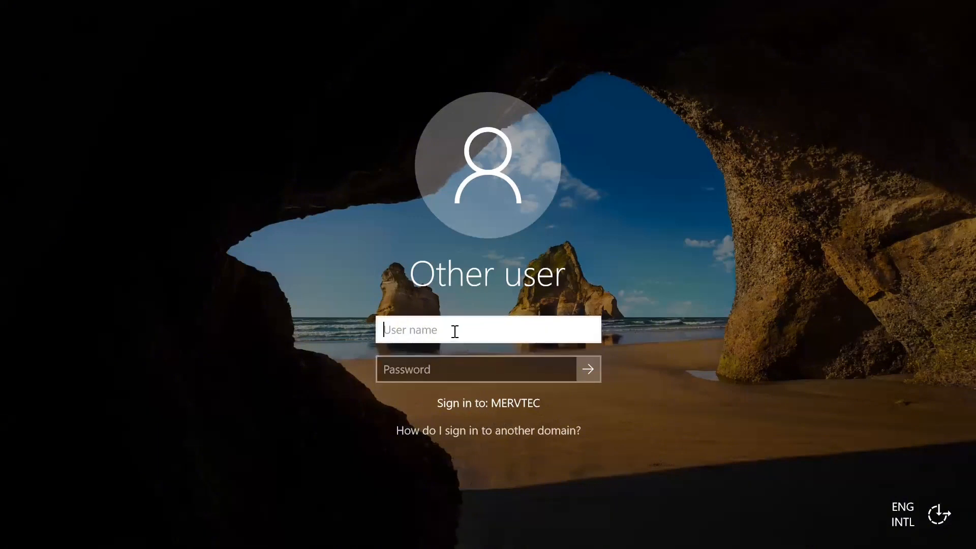
# Sign in to the MERVTEC domain as Administrator with the account password
pyautogui.write('Administrator')
pyautogui.click(454, 366)
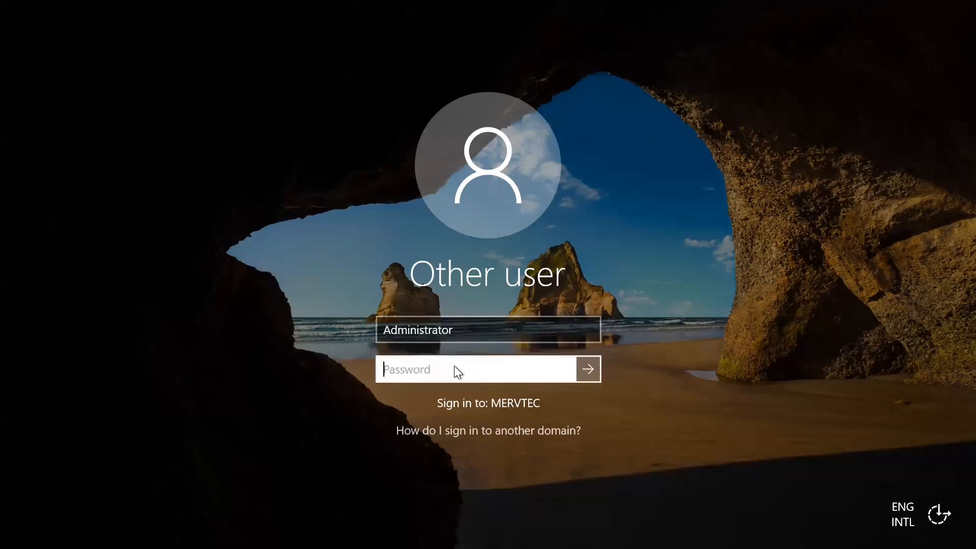
pyautogui.write('**********')
pyautogui.click(588, 369)
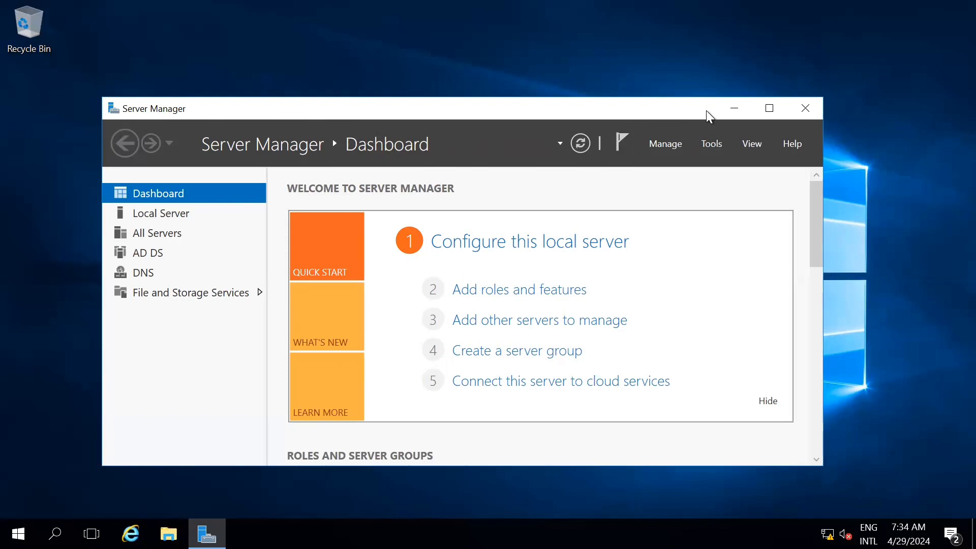
# Open Active Directory Users and Computers from Tools and show the mervtec.local Users container
pyautogui.click(715, 142)
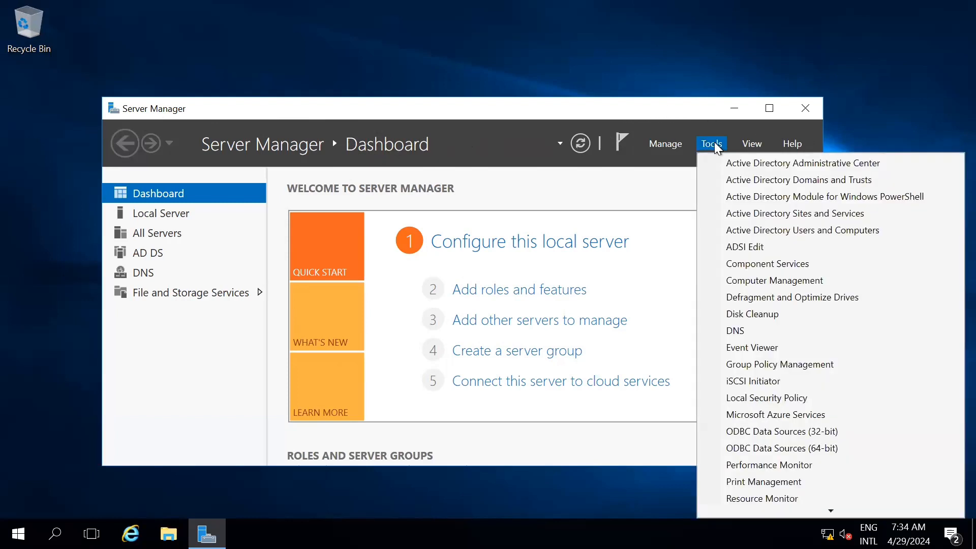
pyautogui.click(800, 230)
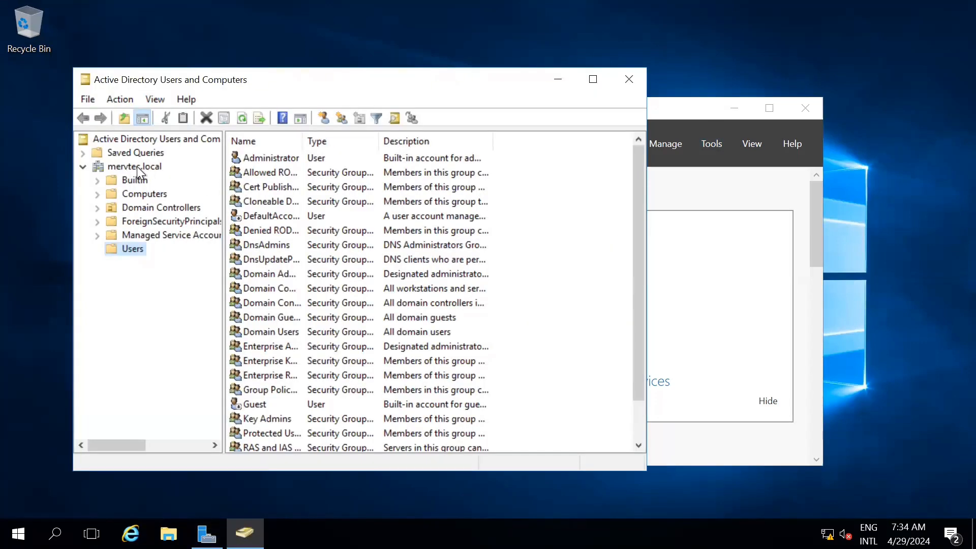
pyautogui.click(141, 165)
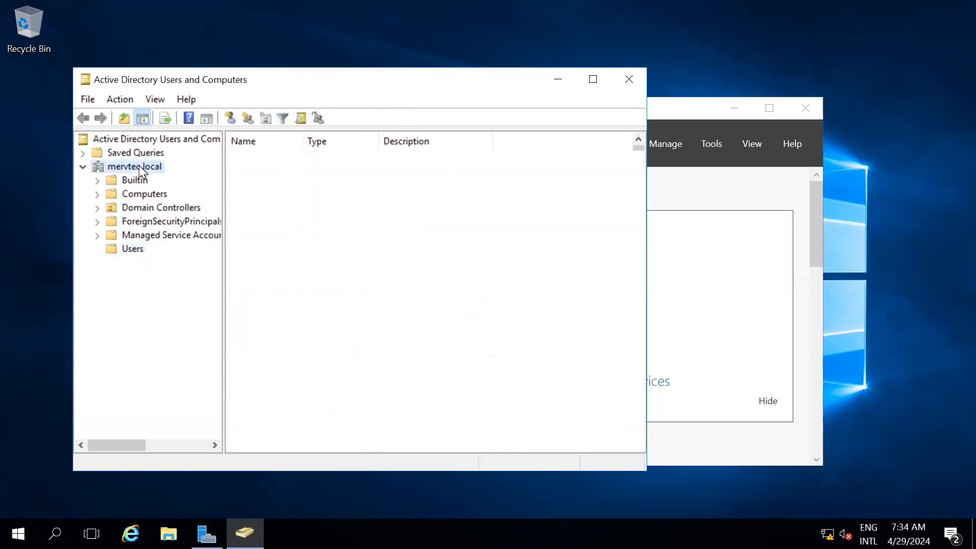
pyautogui.click(133, 249)
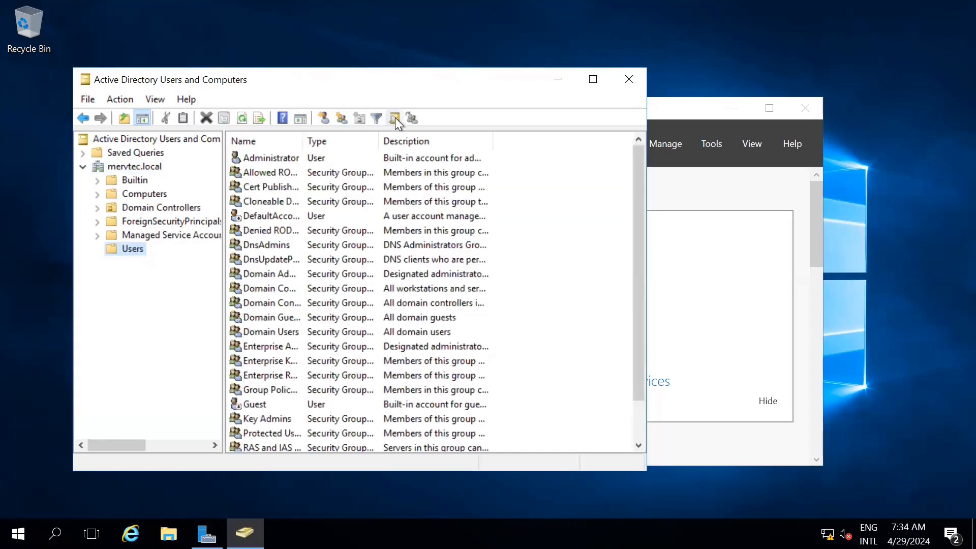
# Start a new user in Users and enter the user's first name, last name and logon name
pyautogui.click(322, 118)
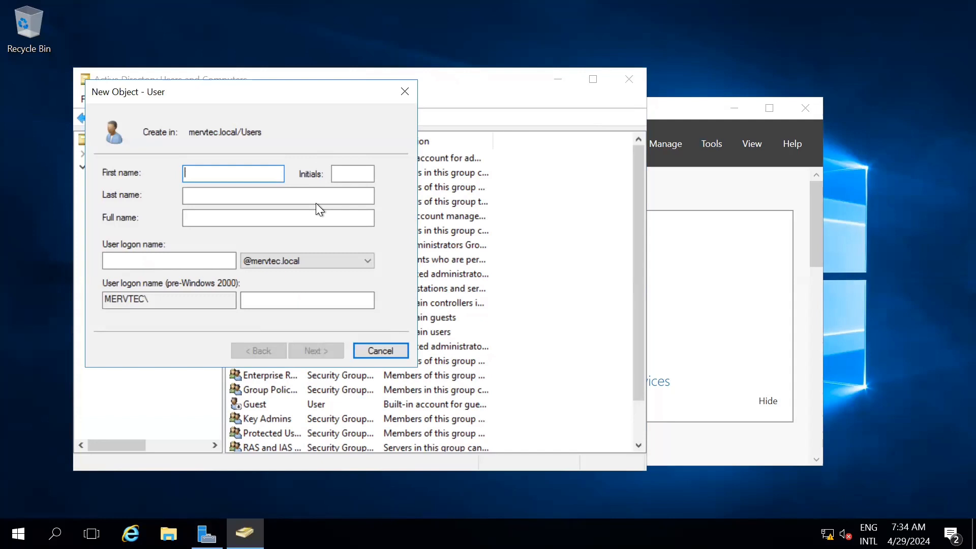
pyautogui.click(317, 196)
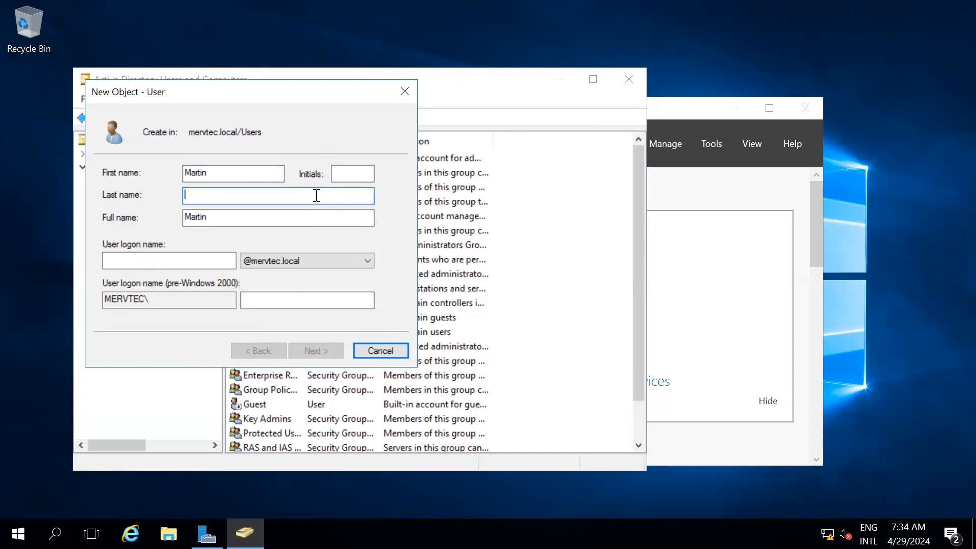
pyautogui.click(220, 260)
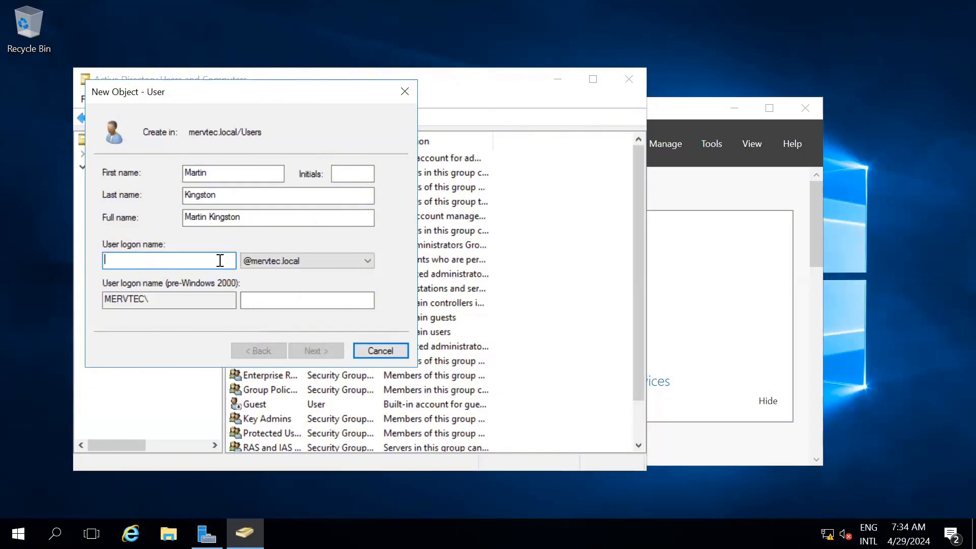
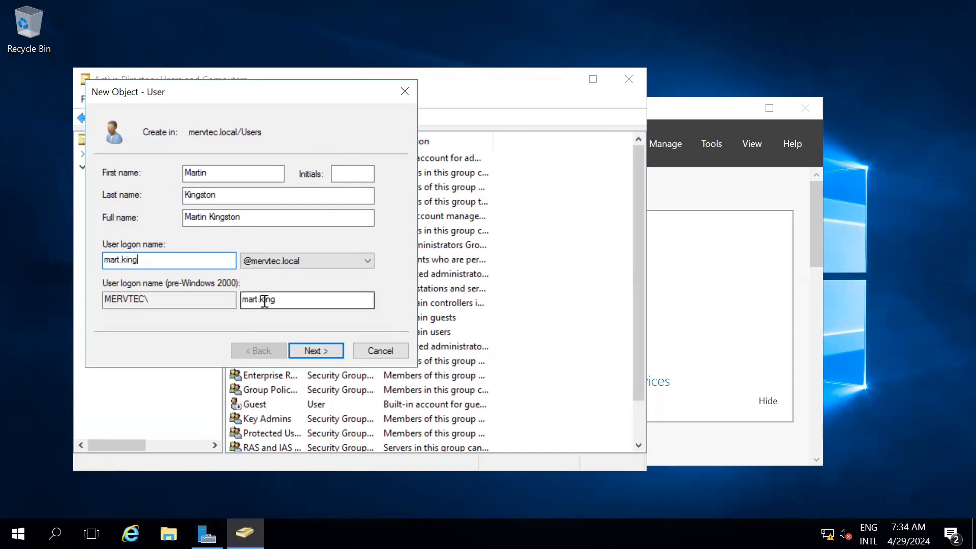
# Enter the new user's password, confirm it, and continue past the password settings
pyautogui.click(313, 350)
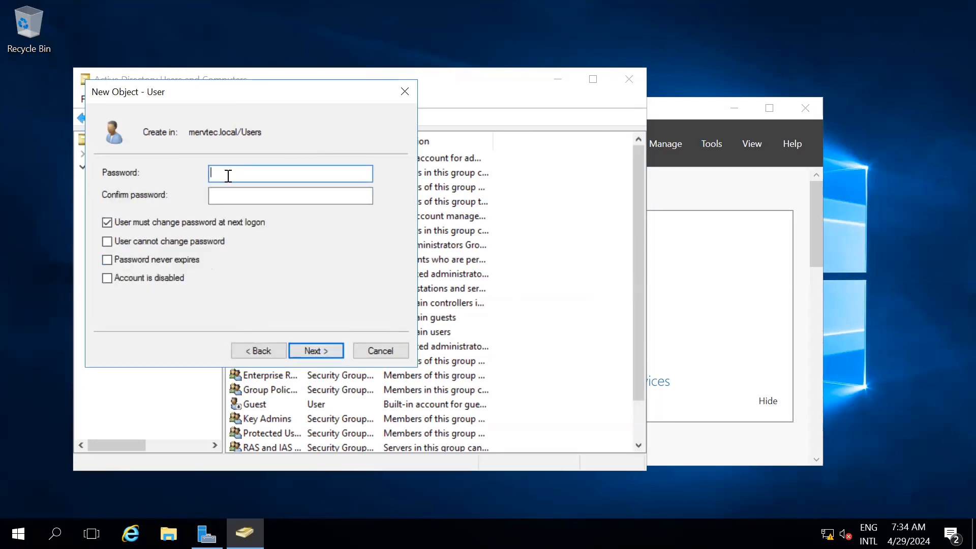
pyautogui.write('P@ssw0rd')
pyautogui.click(290, 196)
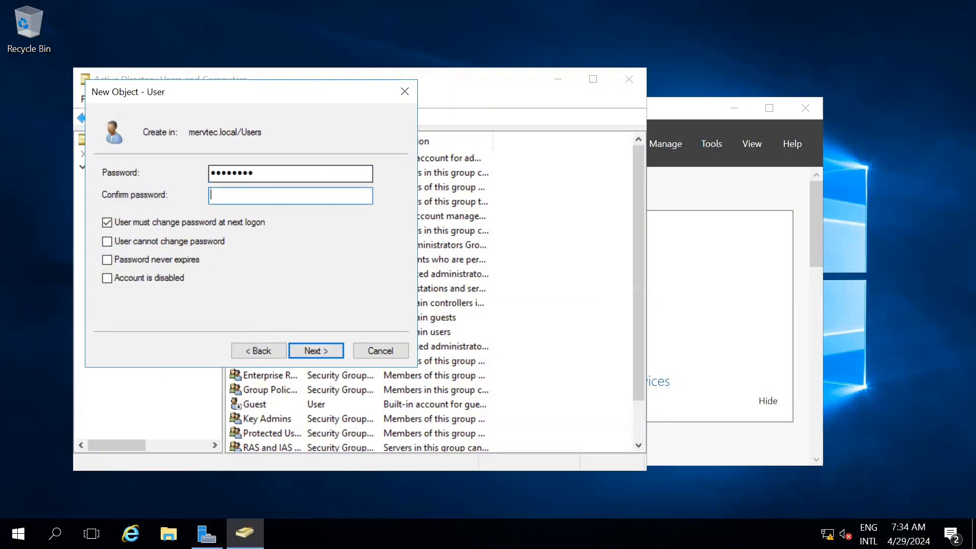
pyautogui.write('P@ssw0rd')
pyautogui.click(305, 348)
# Finish the New Object - User wizard and scroll the Users list to find the new account
pyautogui.click(305, 349)
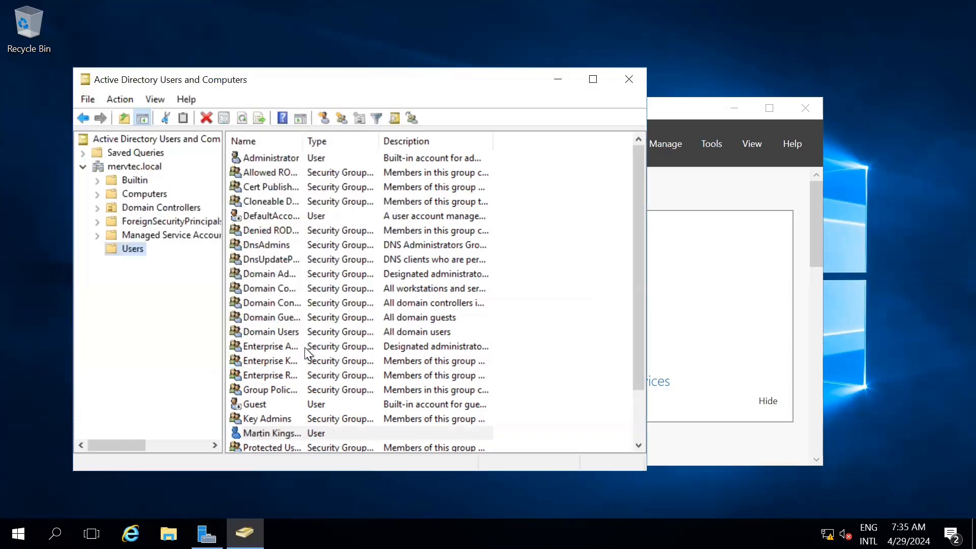
pyautogui.scroll(-2, 305, 333)
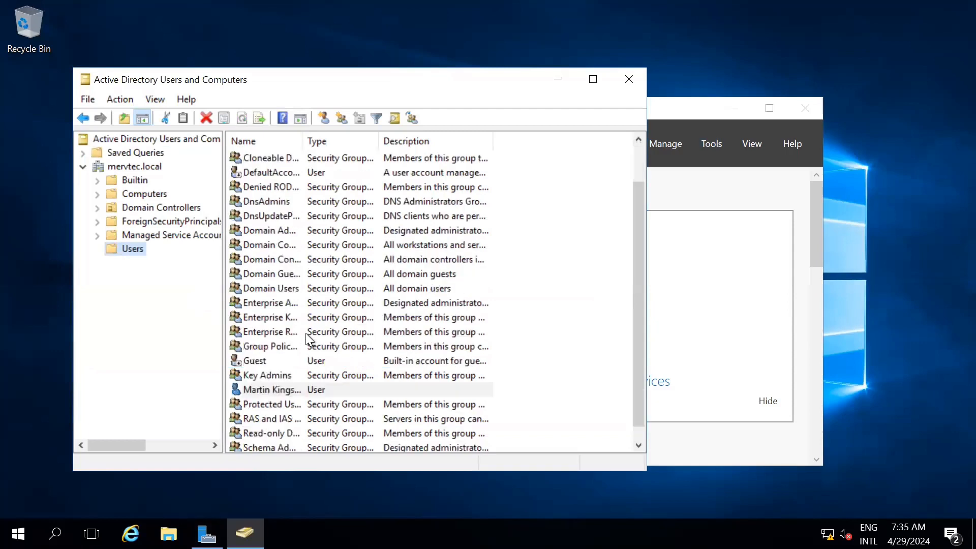